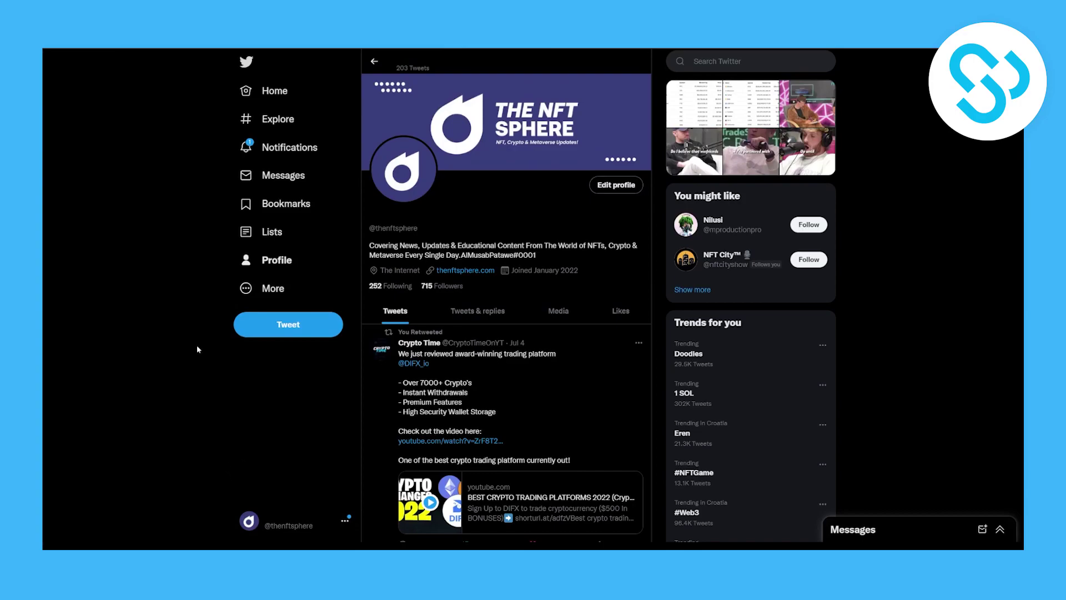
pyautogui.click(275, 151)
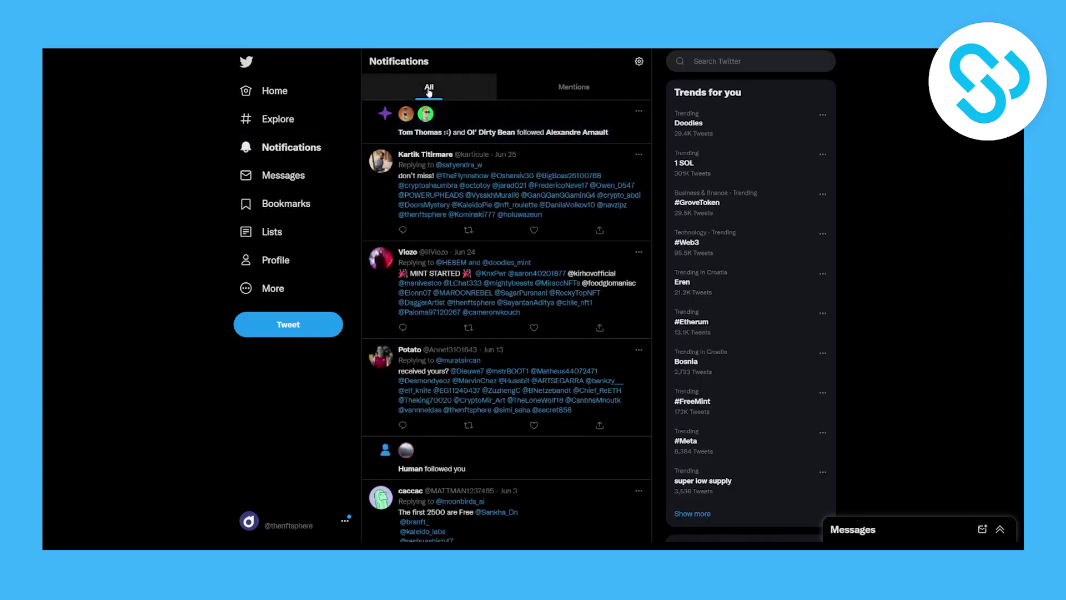
pyautogui.scroll(-3, 513, 233)
pyautogui.scroll(-3, 504, 334)
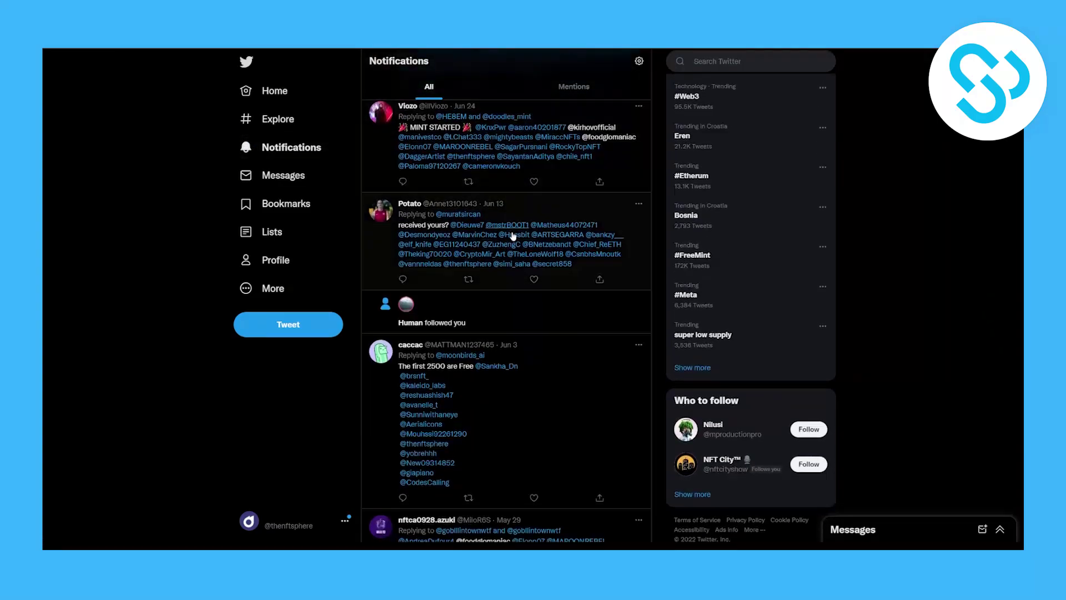
pyautogui.scroll(3, 500, 376)
pyautogui.scroll(3, 492, 400)
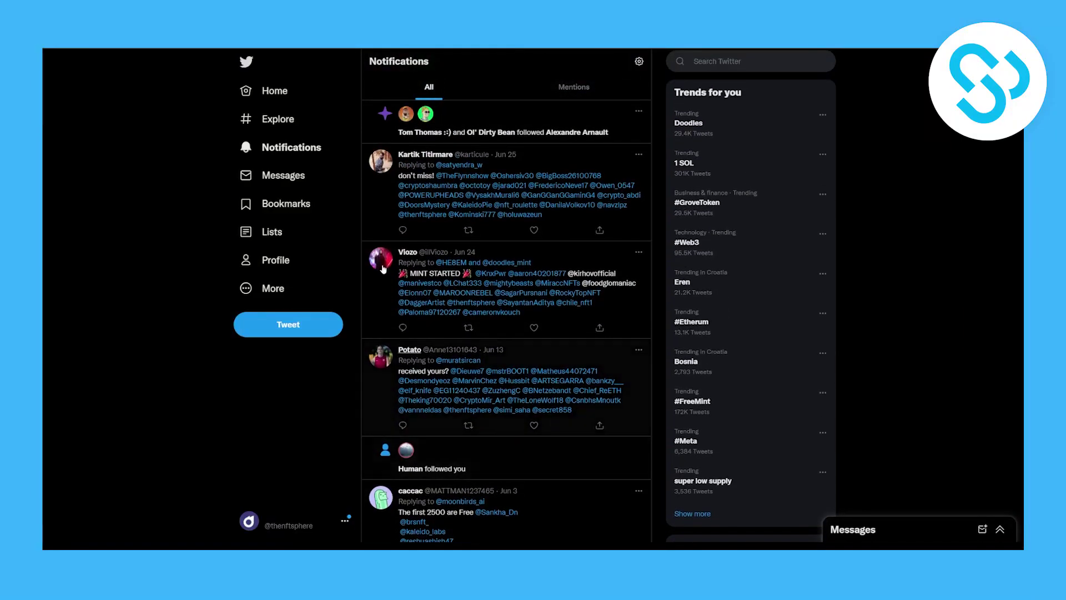
pyautogui.click(574, 92)
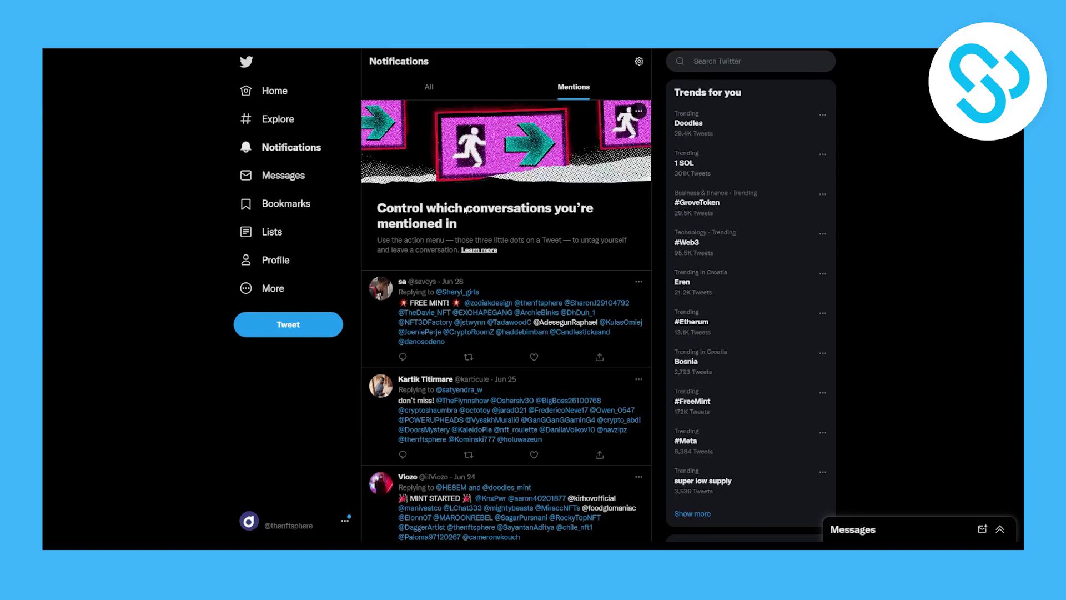
pyautogui.scroll(-3, 504, 268)
pyautogui.scroll(-3, 503, 267)
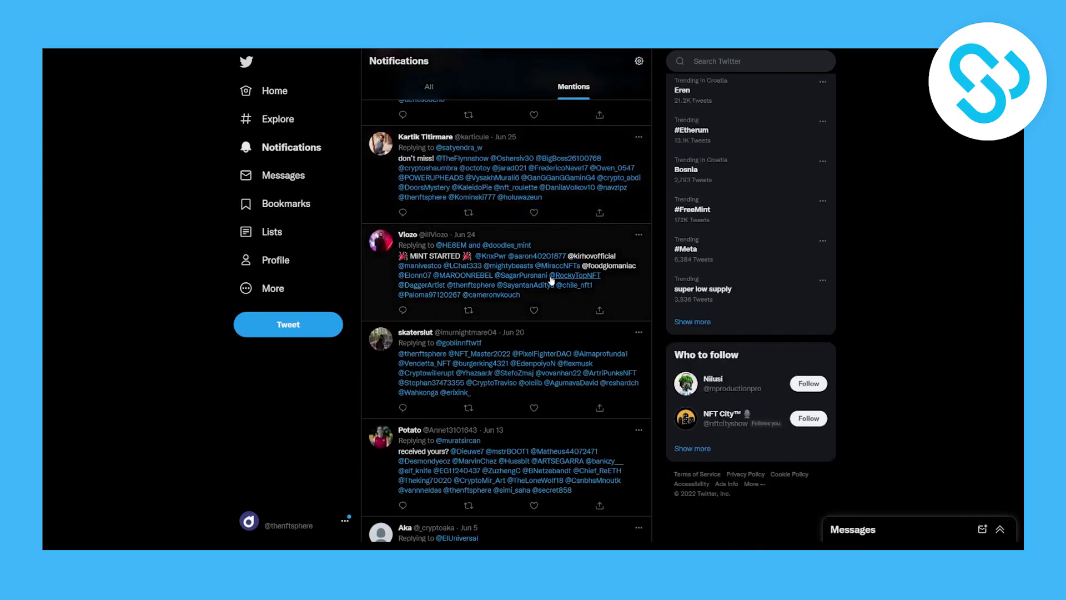
pyautogui.scroll(6, 543, 295)
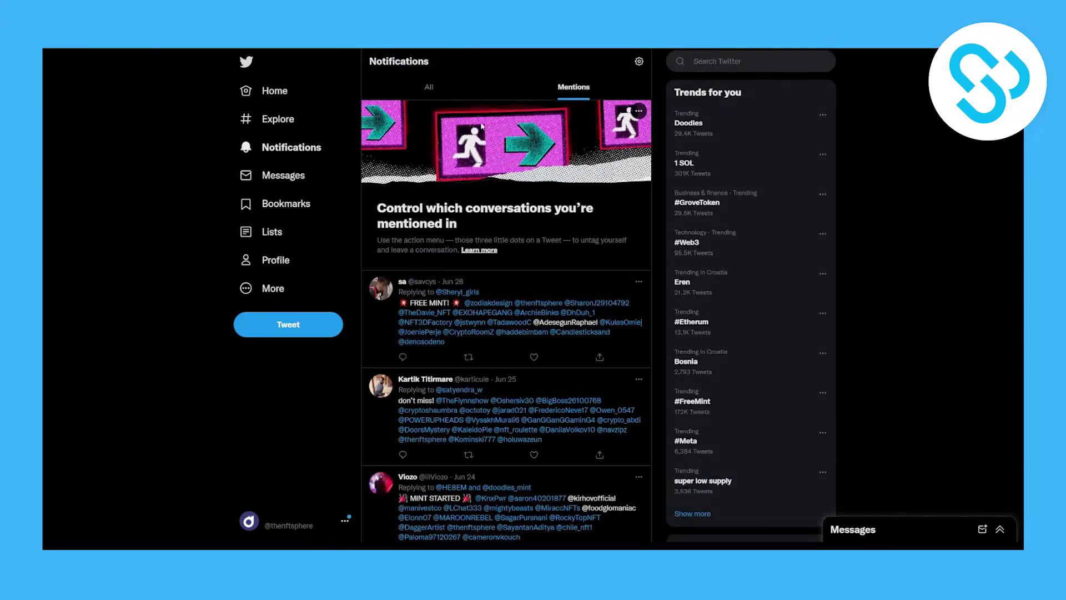
pyautogui.click(429, 87)
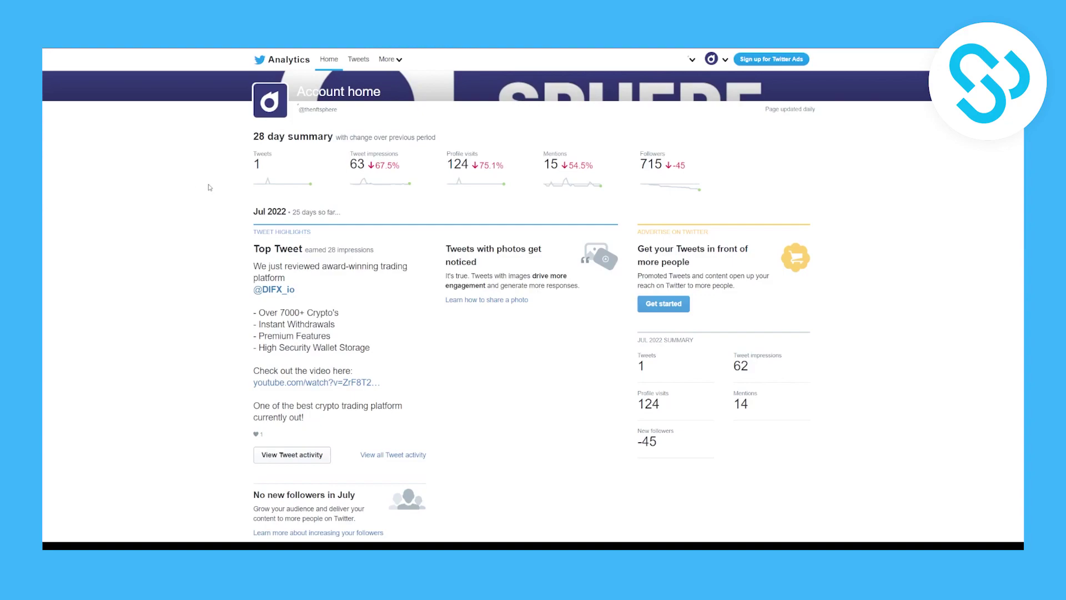
# Highlight the 124 profile visits figure in the 28-day summary twice, clearing the selection each time.
pyautogui.moveTo(448, 166); pyautogui.dragTo(473, 167)
pyautogui.click(460, 195)
pyautogui.moveTo(447, 166); pyautogui.dragTo(469, 167)
pyautogui.click(469, 167)
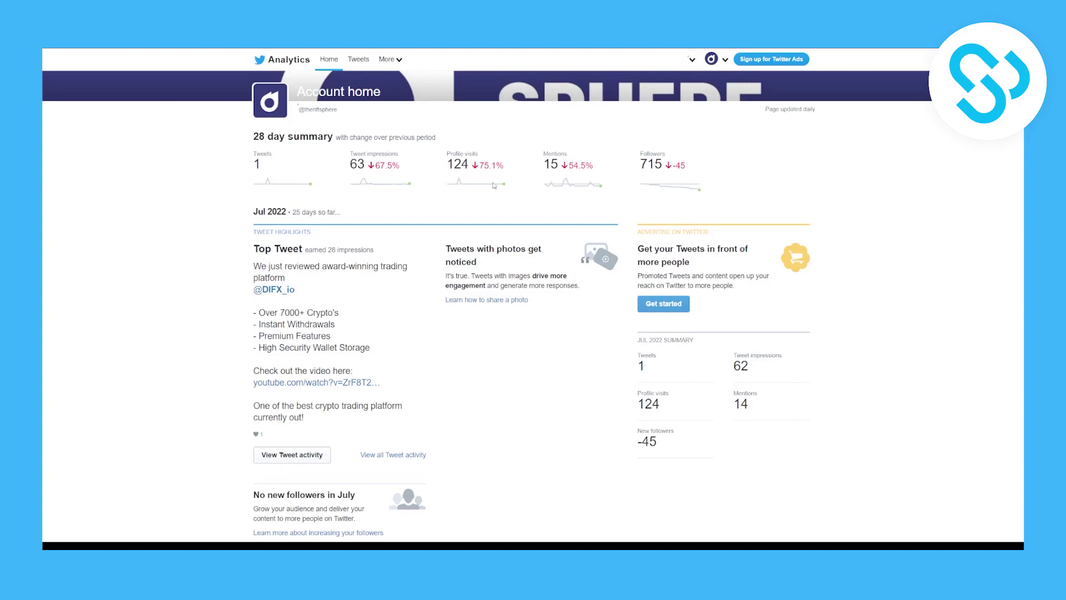